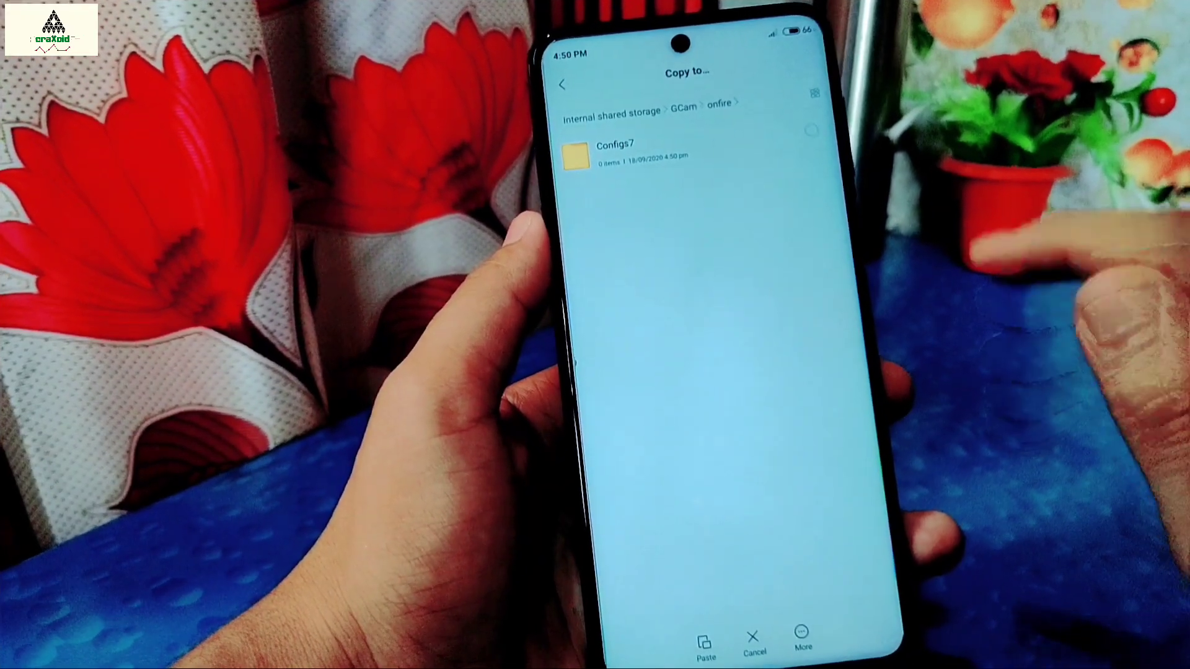
Step: Paste GCam-7.3.xml into the Configs7 folder and return to the home screen
{"action": "left_click", "coordinate": [651, 151]}
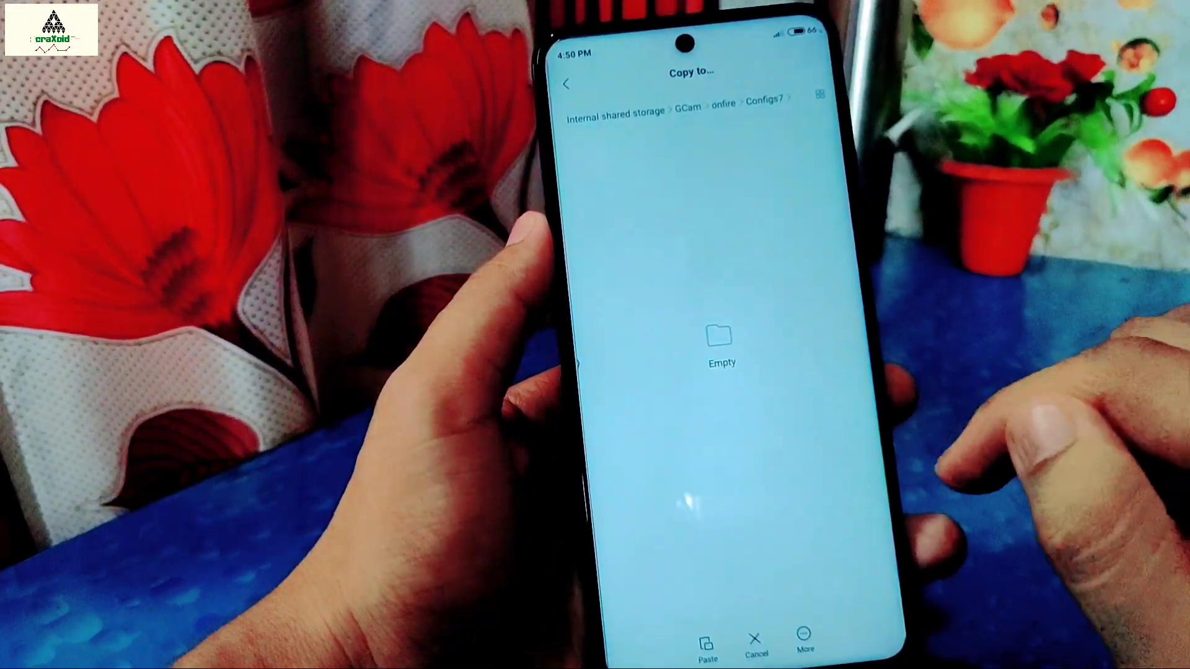
{"action": "left_click", "coordinate": [708, 644]}
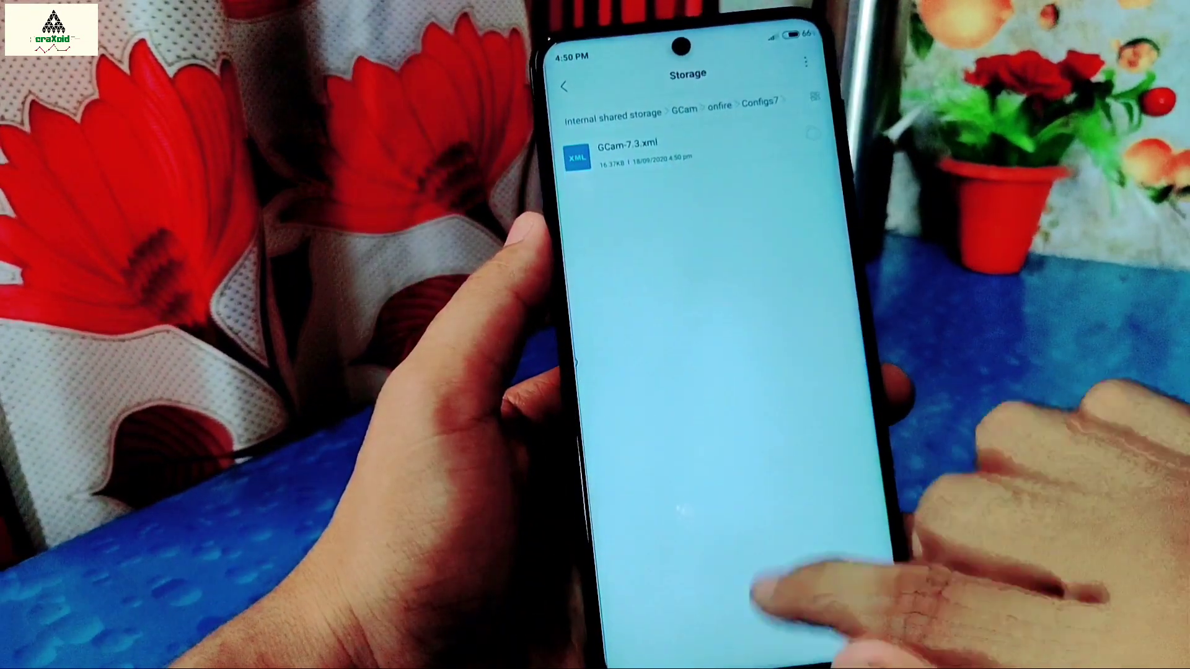
{"action": "left_click_drag", "start_coordinate": [736, 656], "coordinate": [735, 418]}
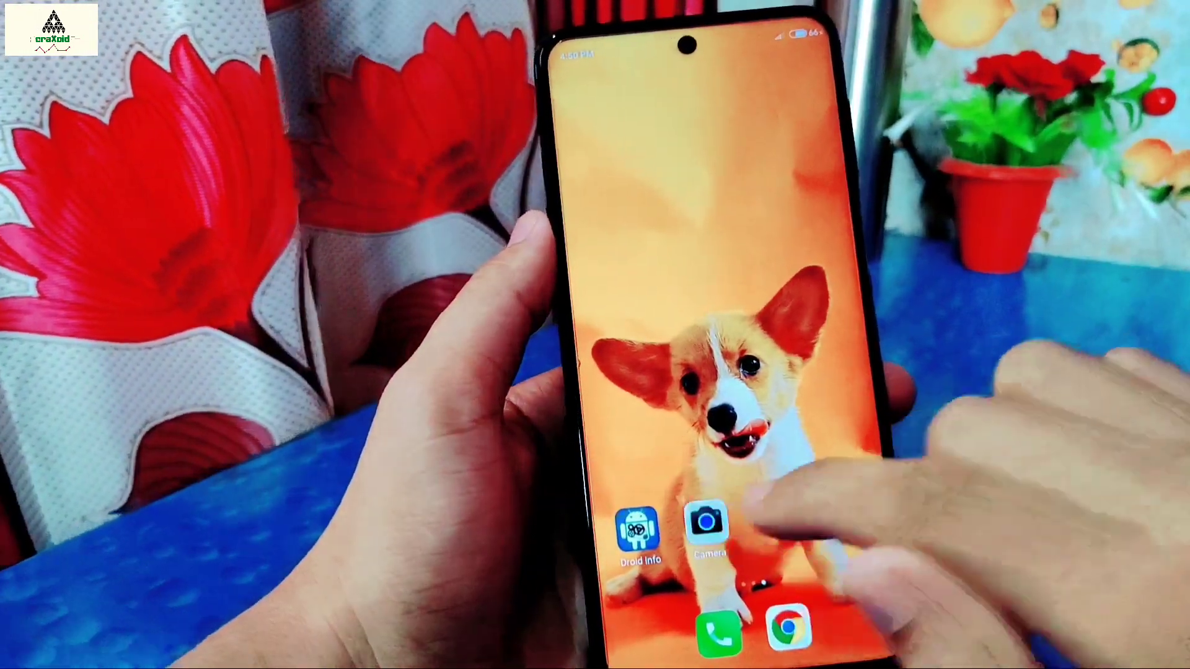
Step: Launch Google Camera and allow camera, location, storage and audio recording permissions
{"action": "left_click", "coordinate": [703, 523]}
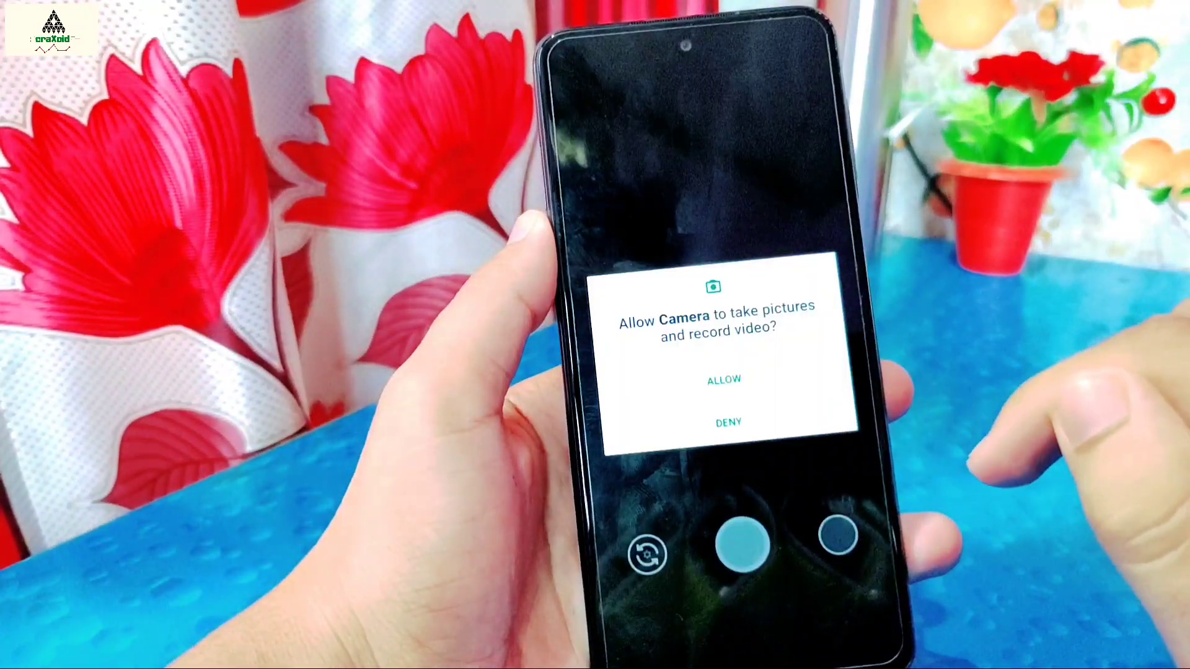
{"action": "left_click", "coordinate": [760, 404]}
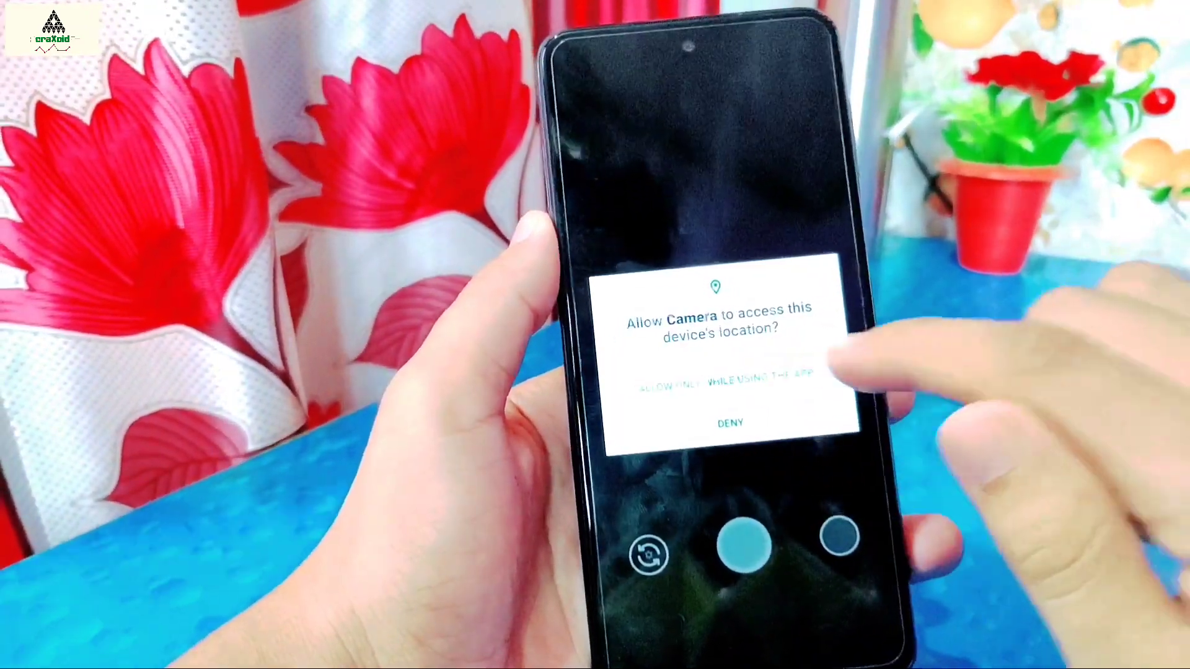
{"action": "left_click", "coordinate": [724, 376]}
{"action": "left_click", "coordinate": [727, 372]}
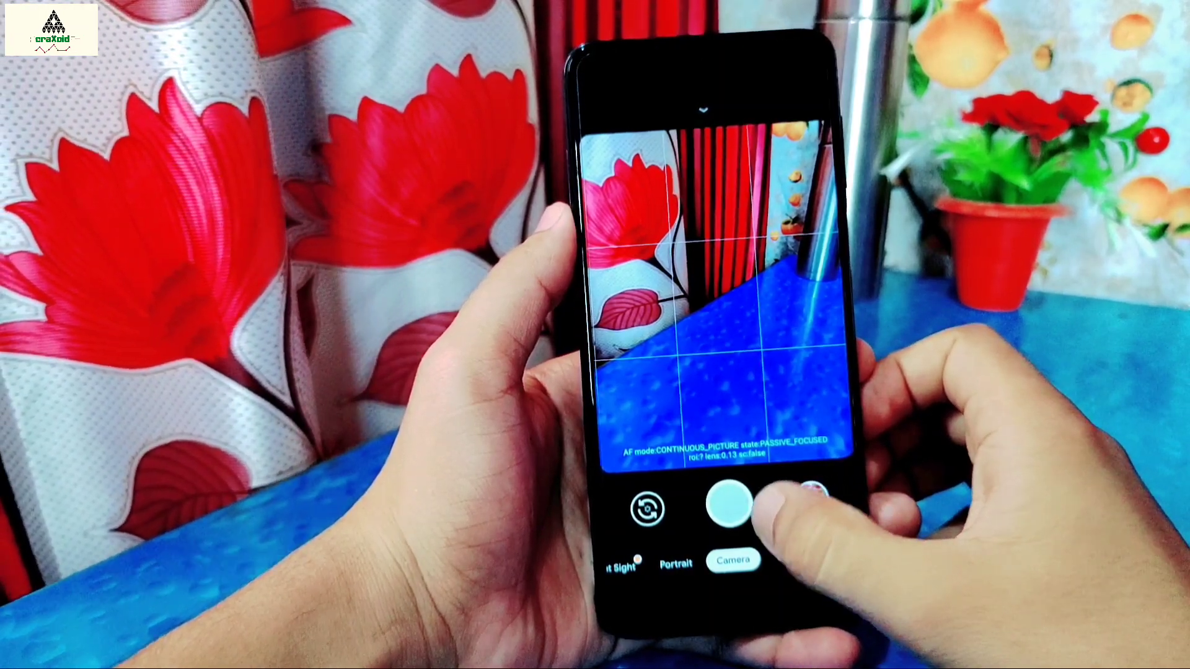
Step: Bring up the Choose config prompt offering GCam-7.3.xml from the viewfinder's black area
{"action": "double_click", "coordinate": [786, 506]}
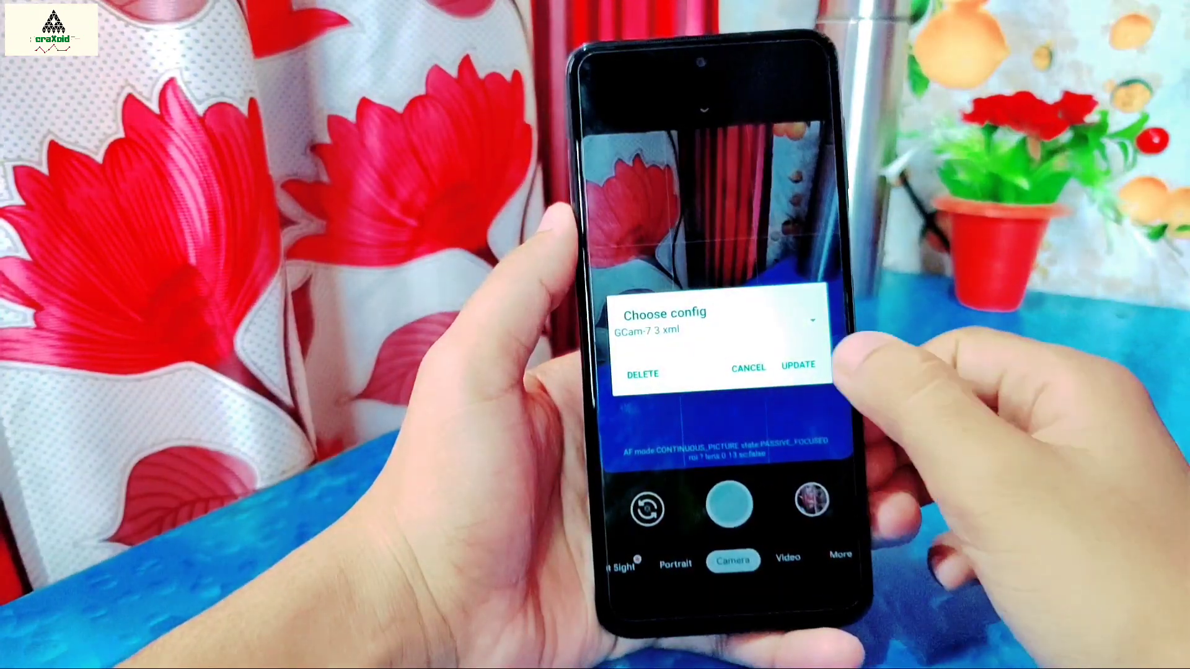